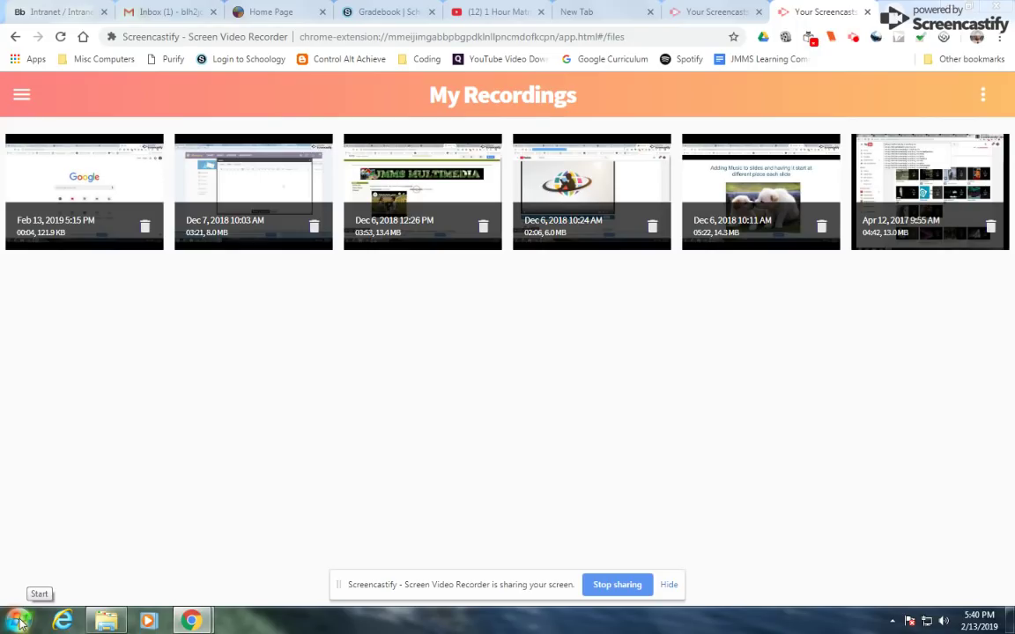
- Open Computer from the Start menu to list all drives
left_click(21, 621)
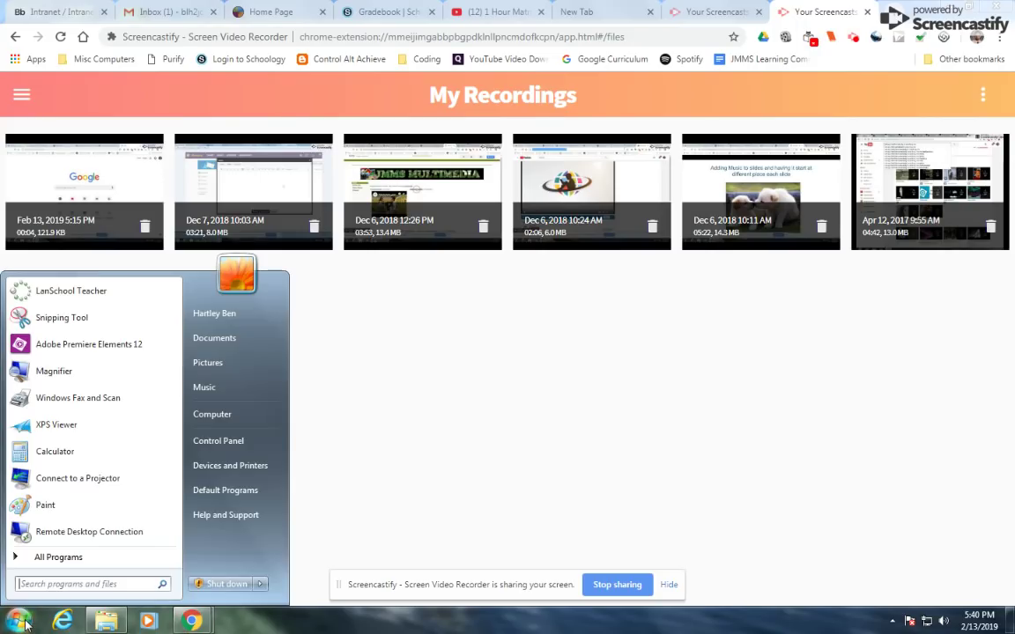
left_click(205, 414)
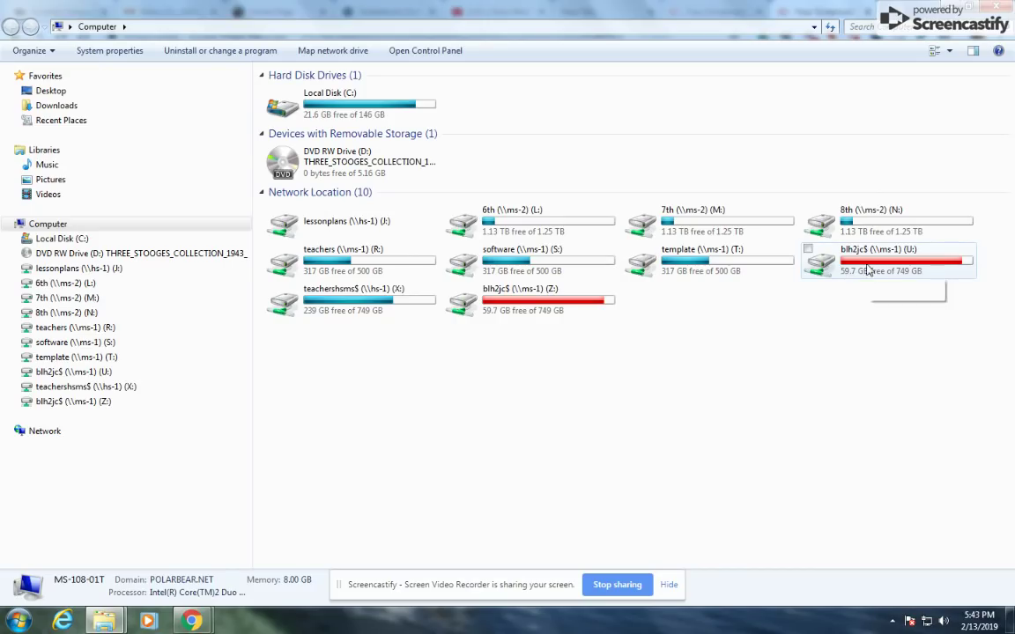
mouse_move(881, 270)
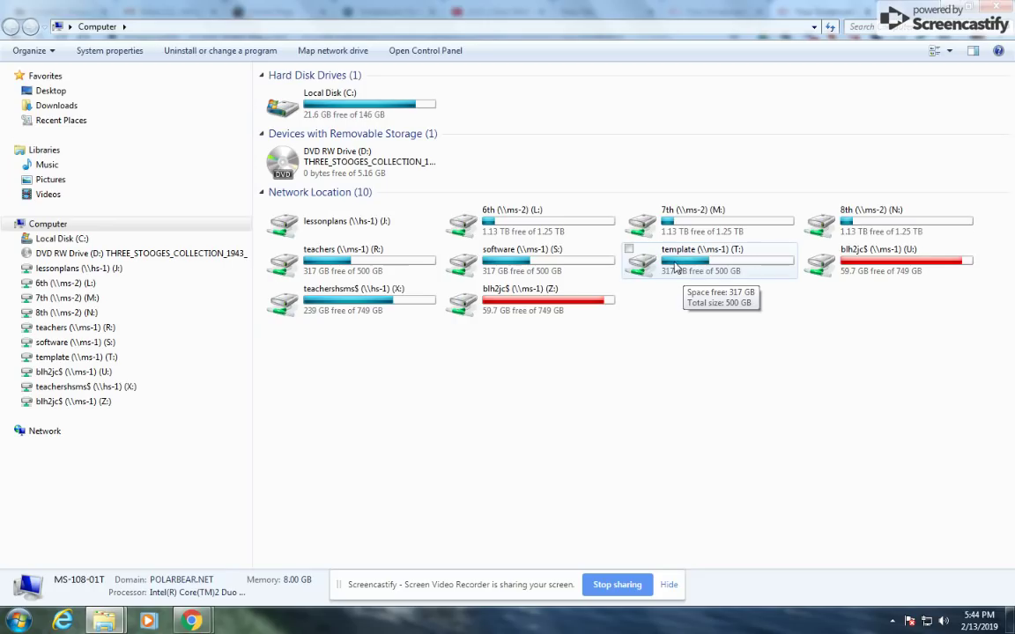
- Navigate T: > Computers Hartley > Digital Tools > Graphic Design > Sample Photos
double_click(675, 268)
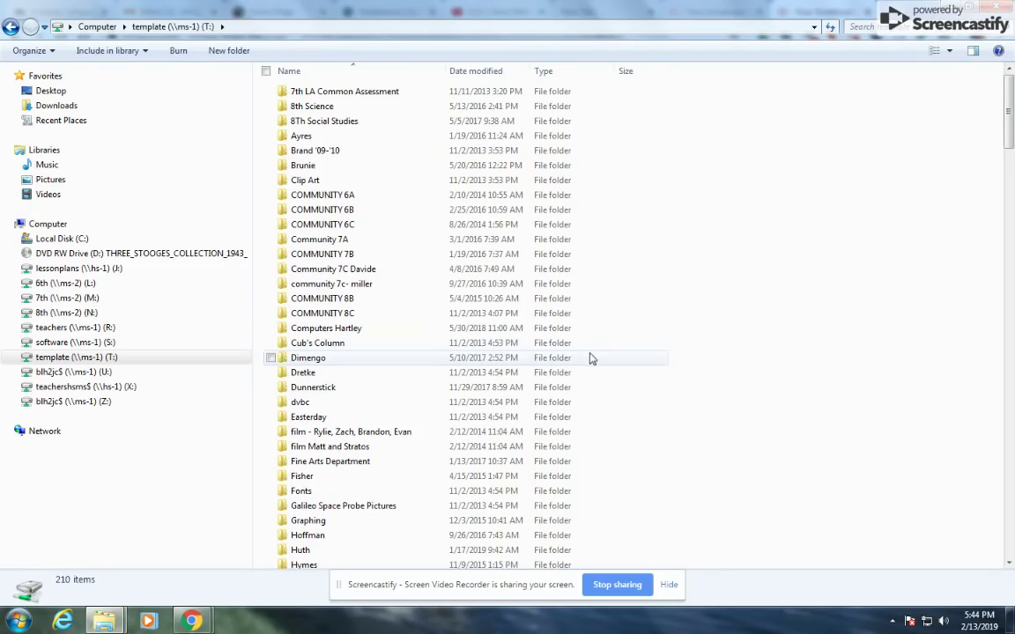
left_click(314, 332)
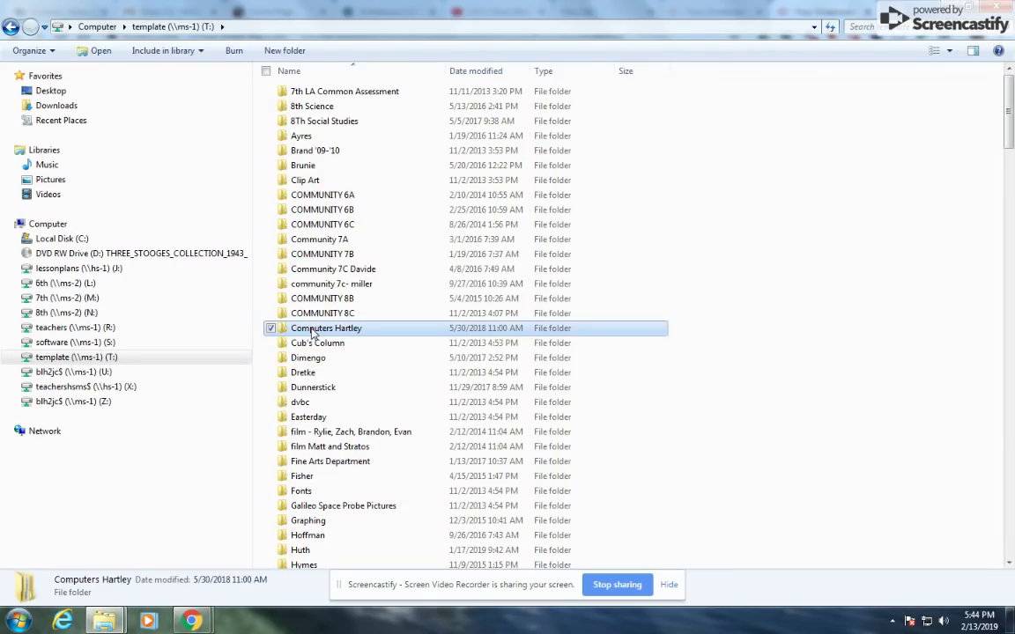
double_click(311, 333)
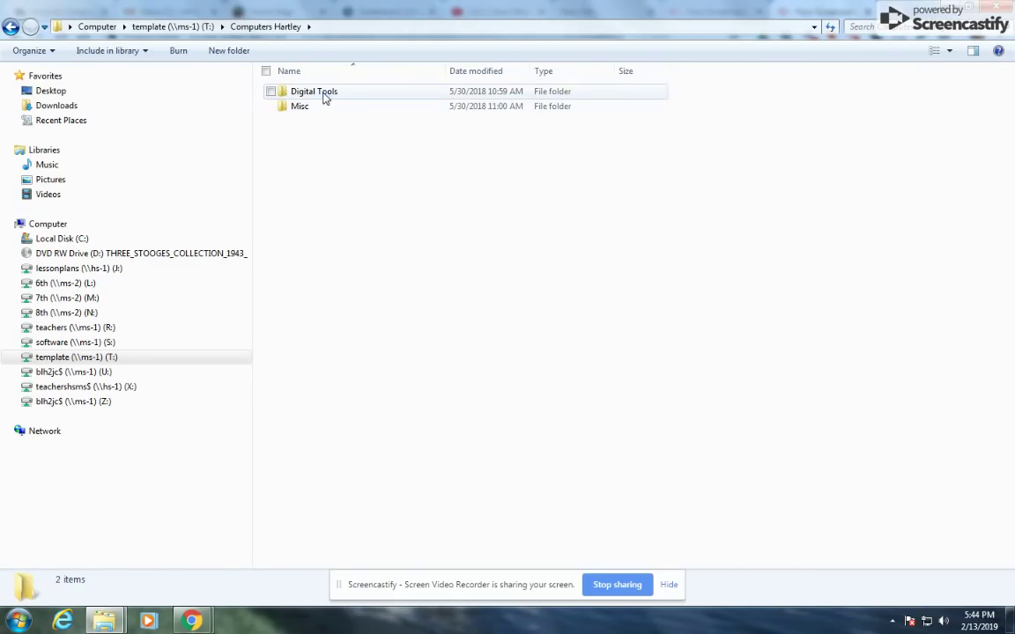
double_click(325, 95)
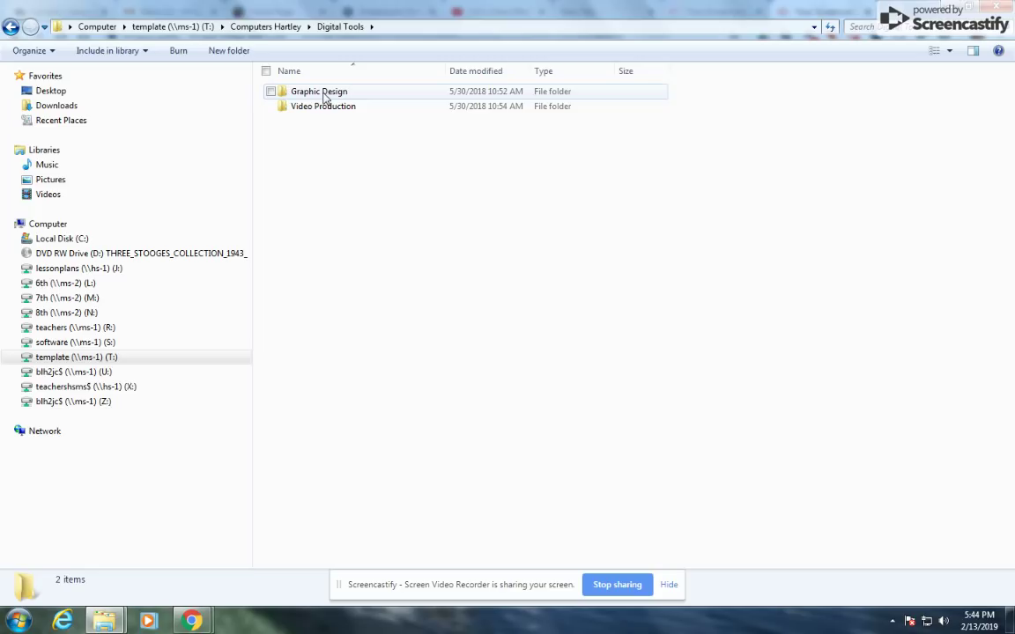
double_click(324, 95)
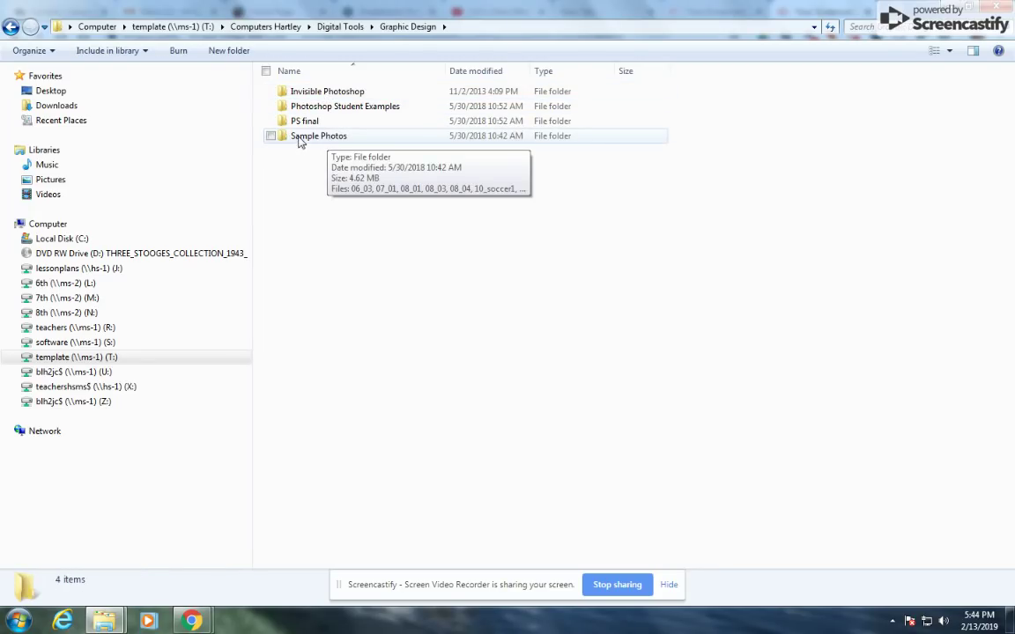
double_click(315, 138)
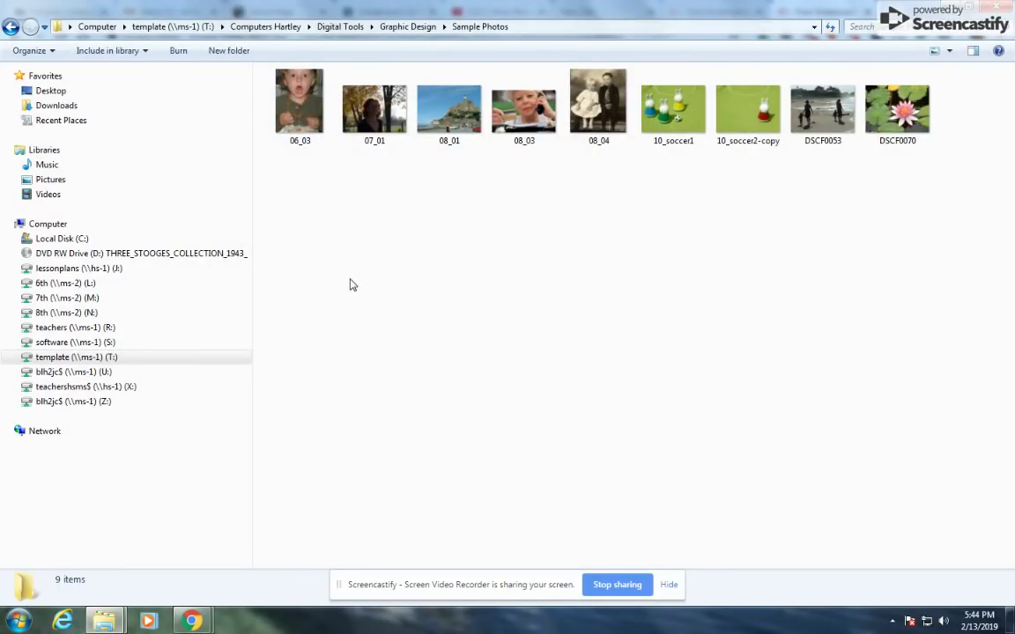
left_click(949, 50)
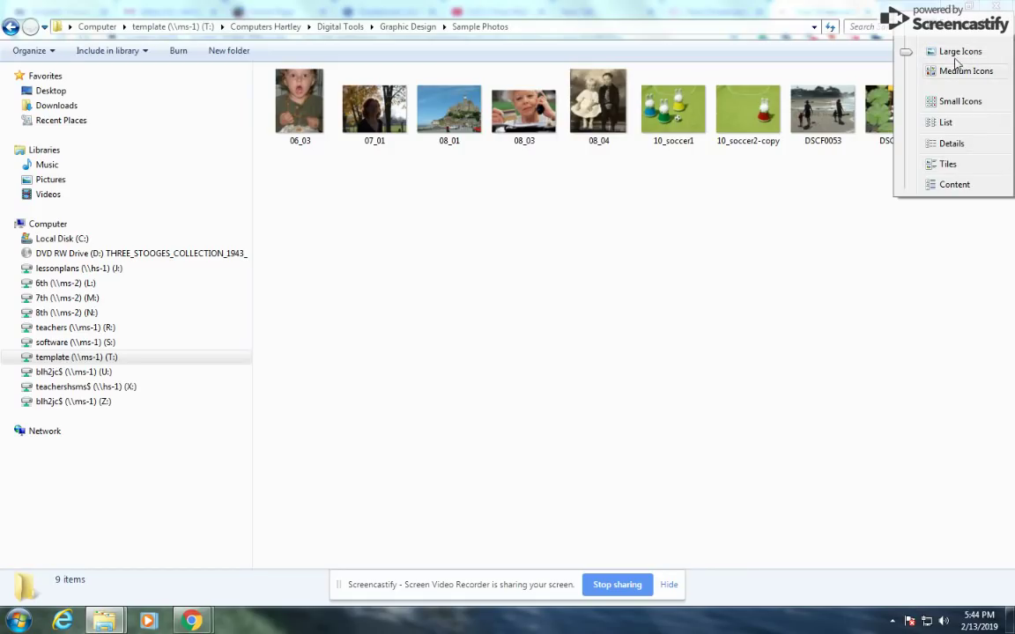
left_click(947, 123)
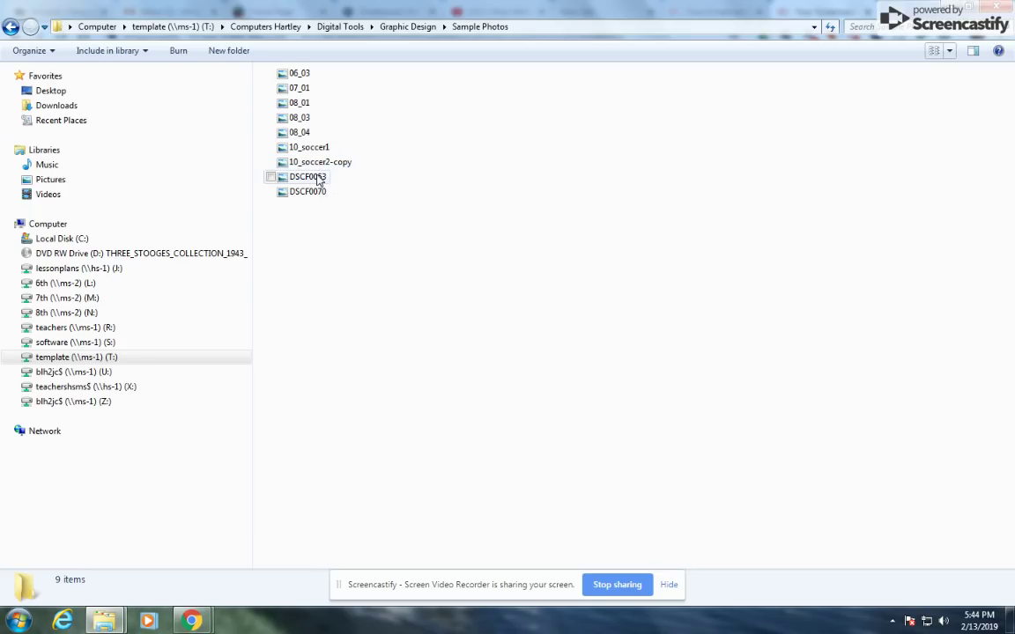
left_click(949, 50)
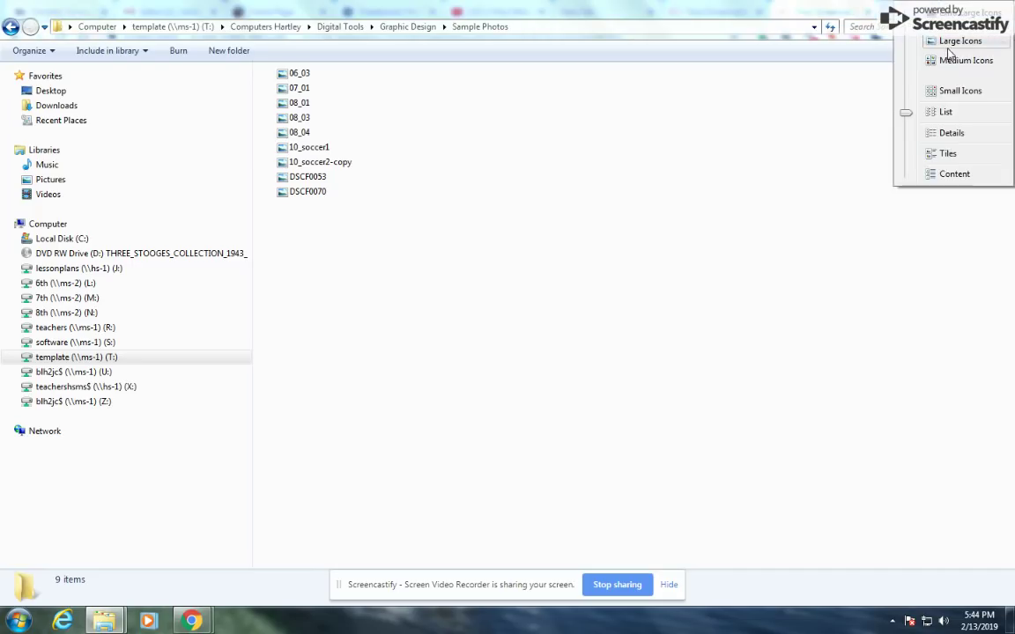
left_click(965, 135)
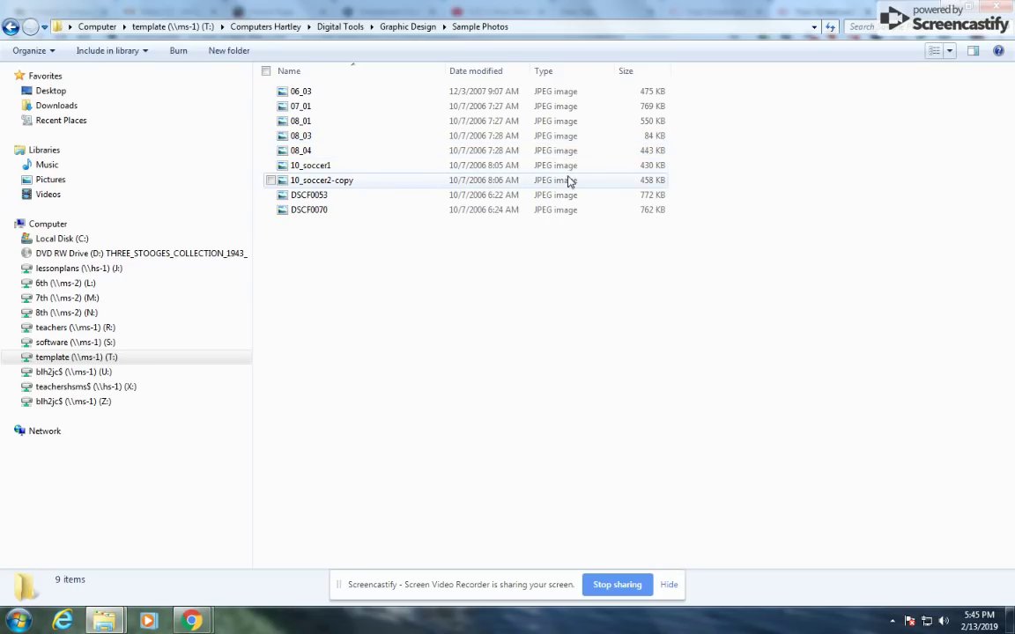
left_click(949, 50)
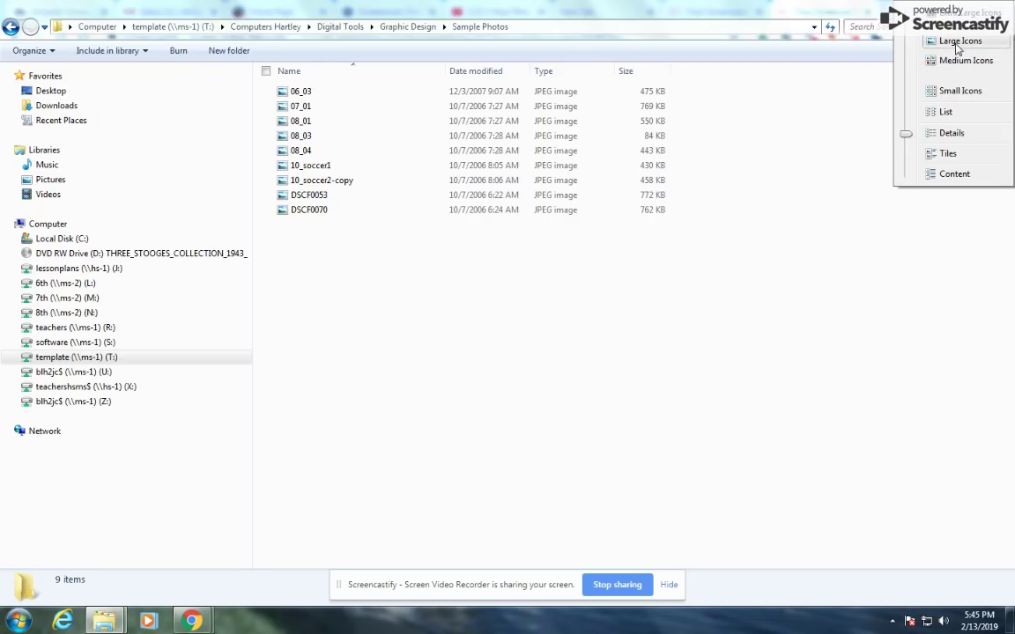
left_click(951, 41)
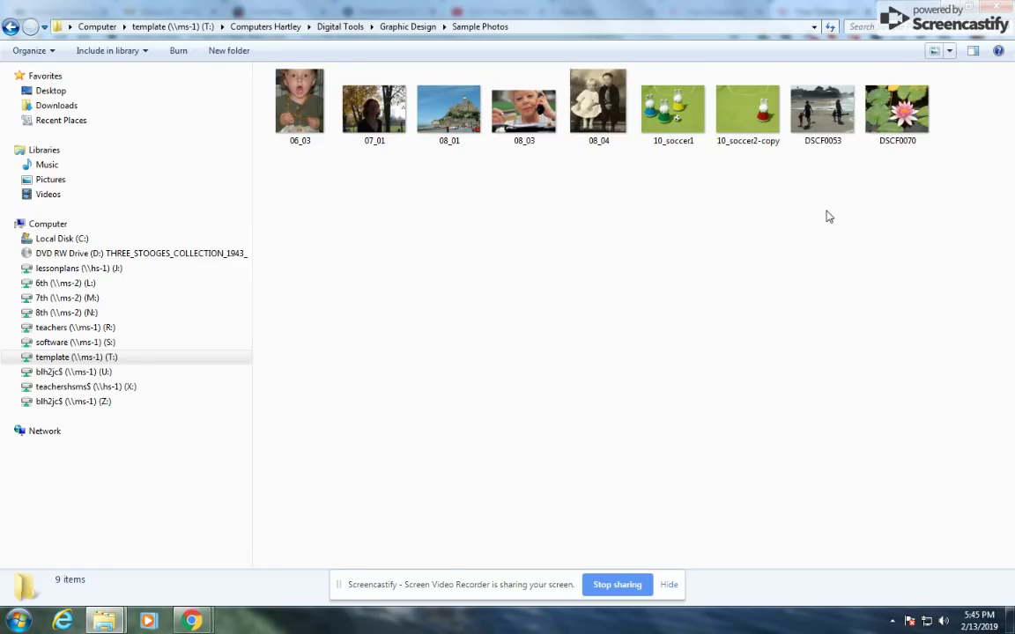
left_click_drag(823, 189, 342, 71)
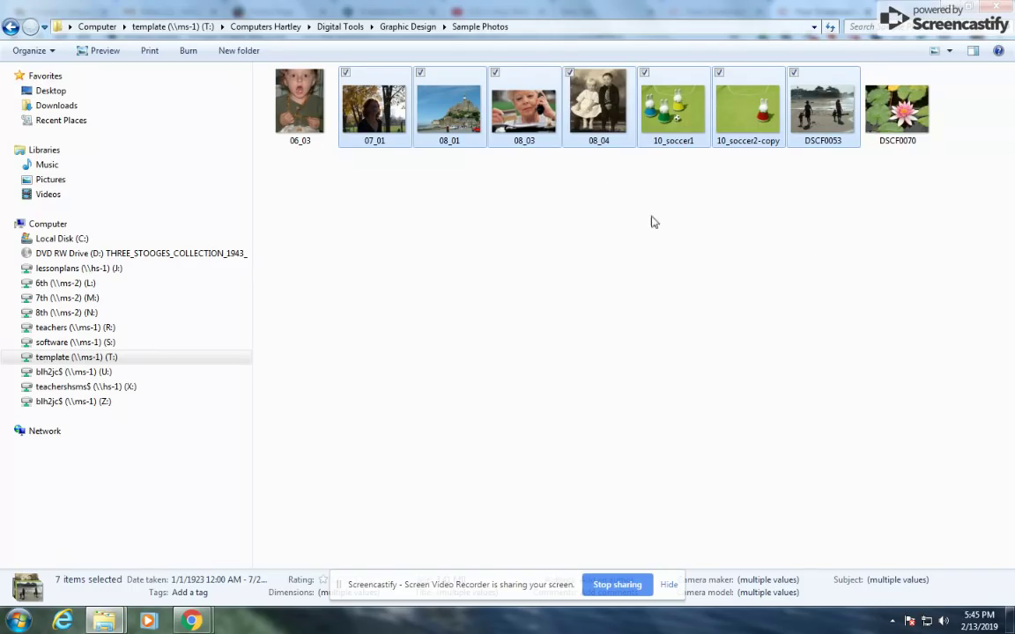
left_click(443, 225)
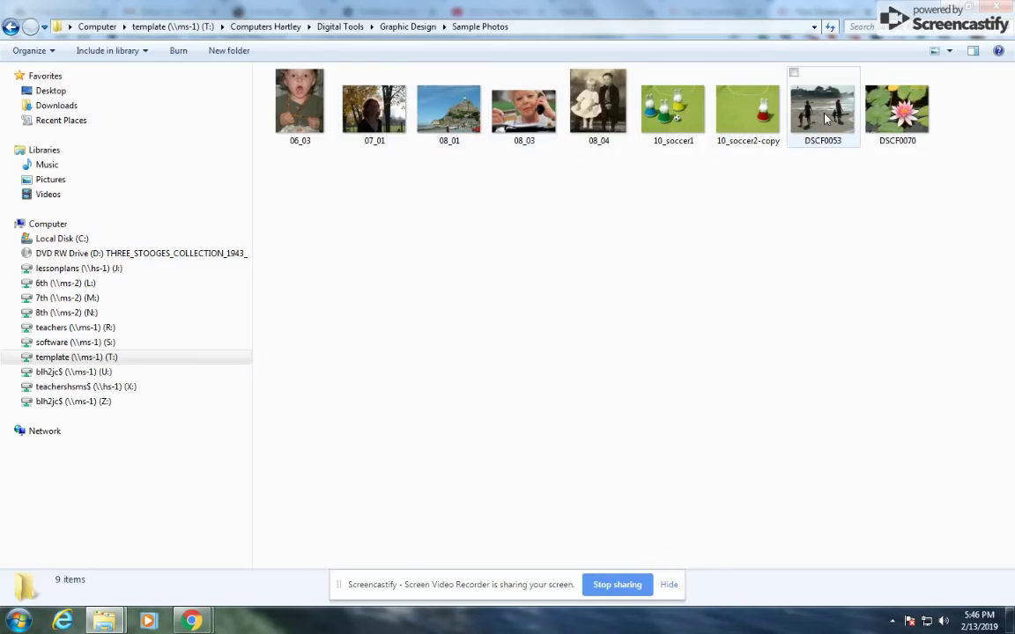
left_click(364, 115)
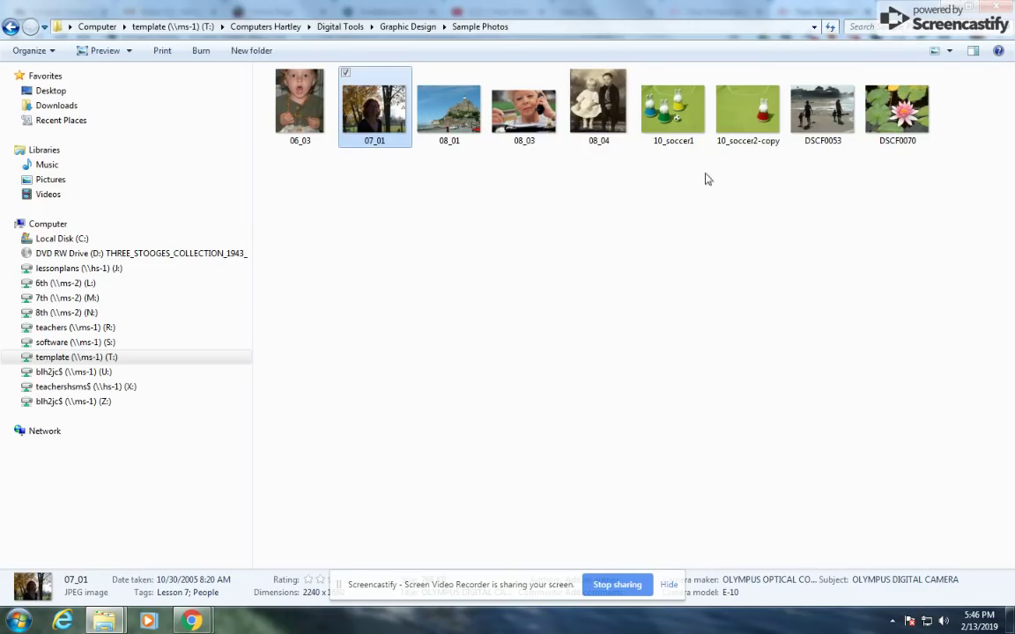
left_click(818, 117, "shift")
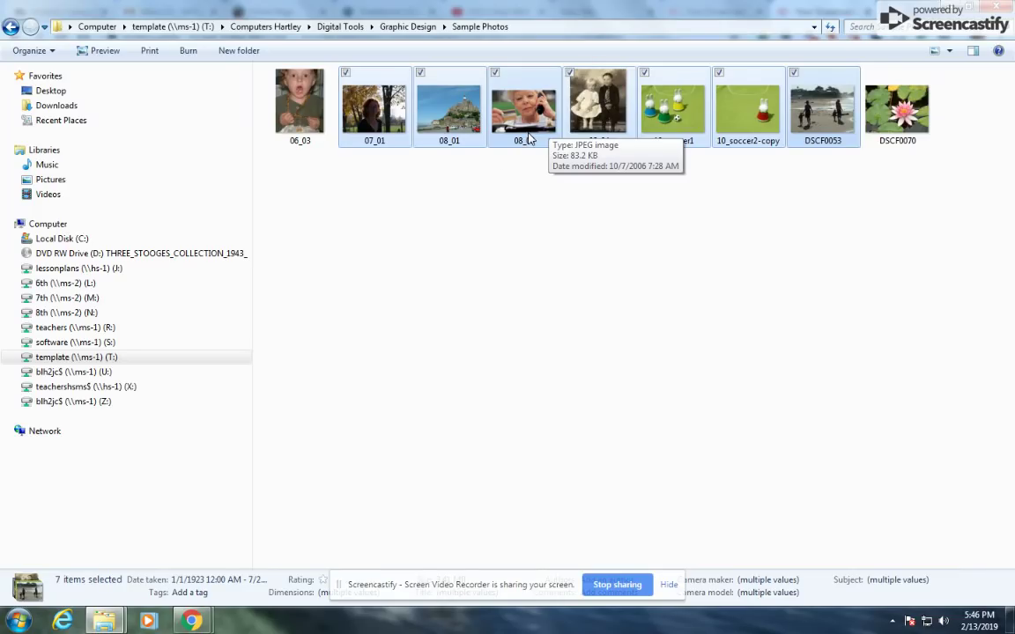
left_click(490, 207)
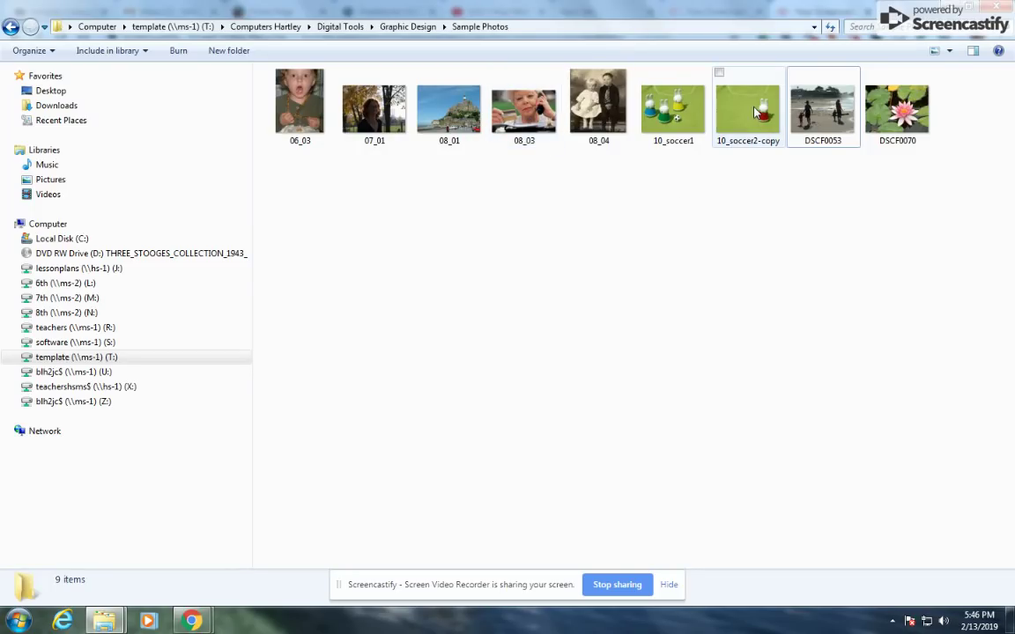
- Select photos 07_01 and 08_04, dropping stray picks of 10_soccer2-copy and DSCF0053
left_click(719, 74)
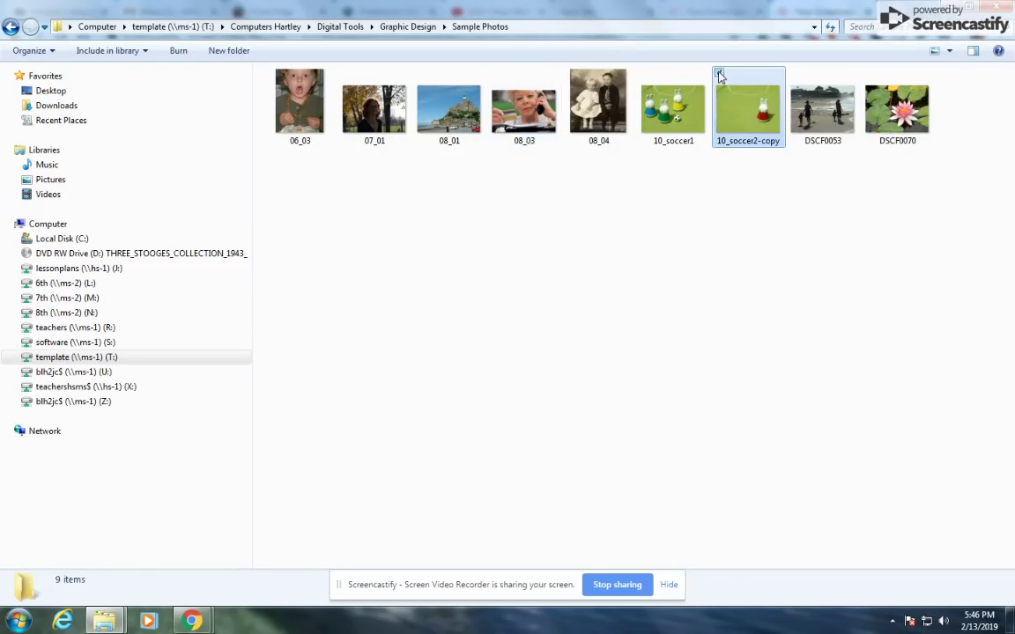
left_click(568, 73)
left_click(346, 73)
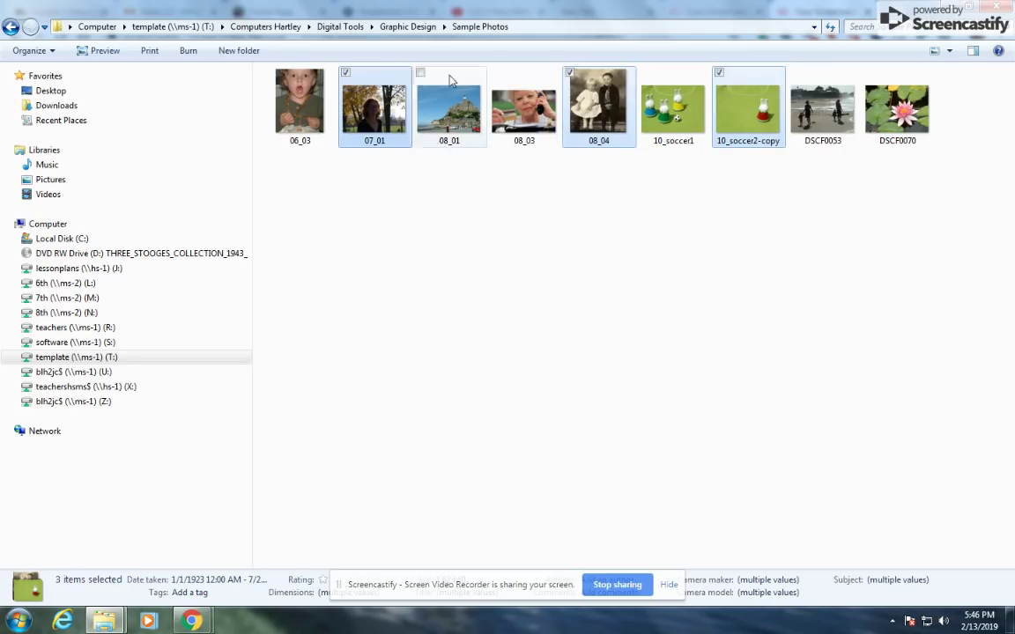
left_click(438, 199)
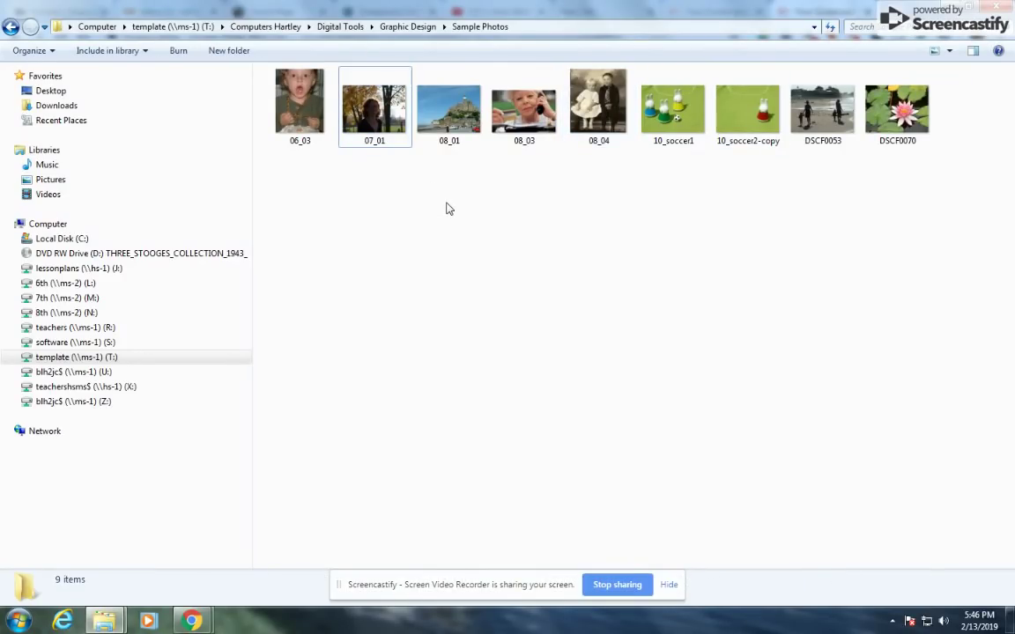
left_click(381, 104)
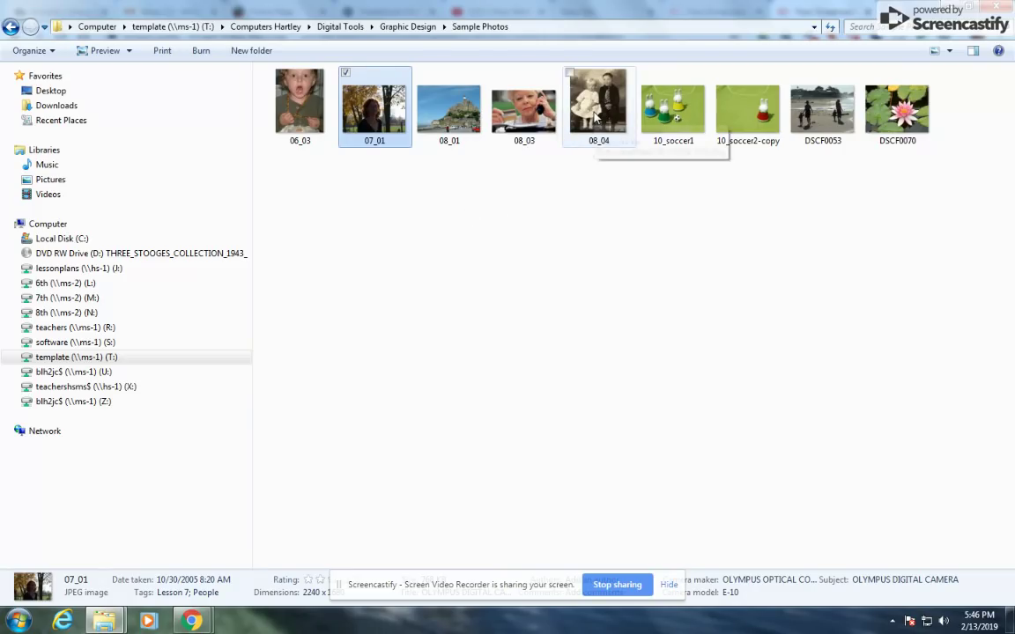
left_click(569, 73)
left_click(815, 141, "ctrl")
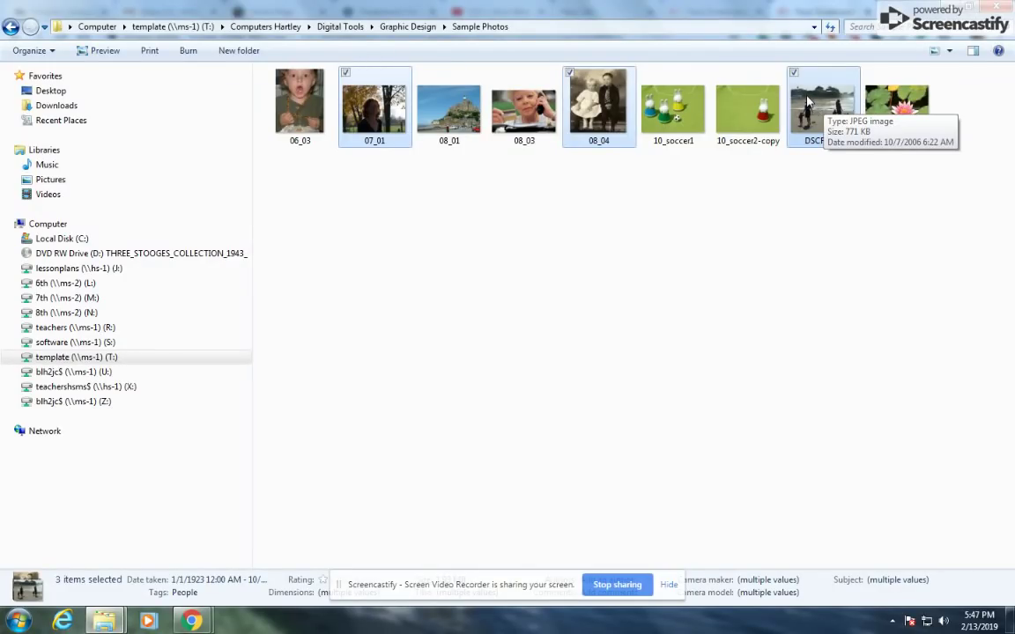
left_click(794, 73)
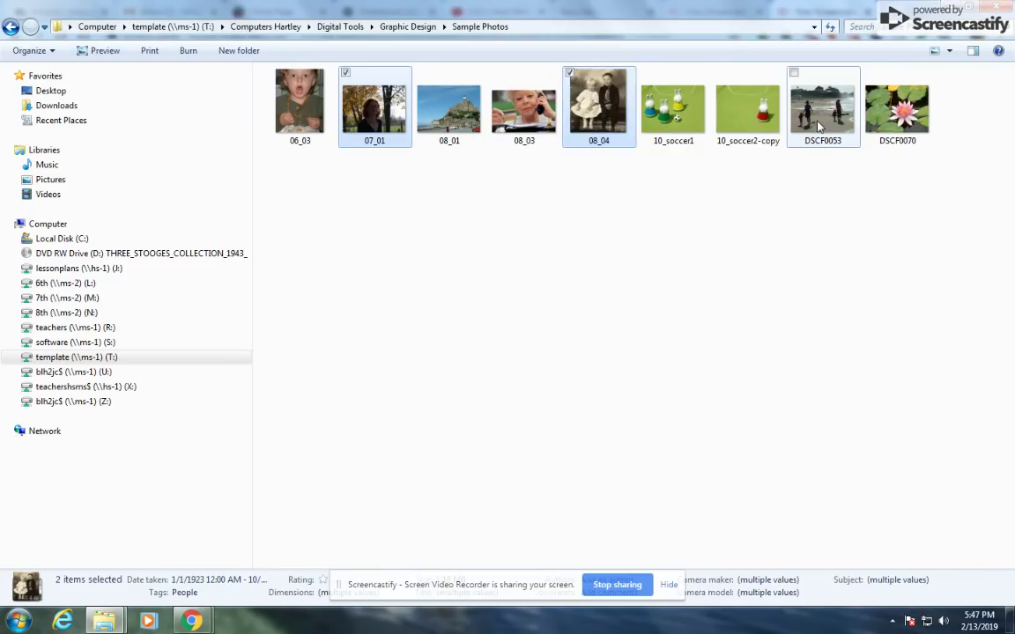
- Add 08_03 to the selection, then expand U:, hartley and Eighth Grade Computers
left_click(525, 112, "ctrl")
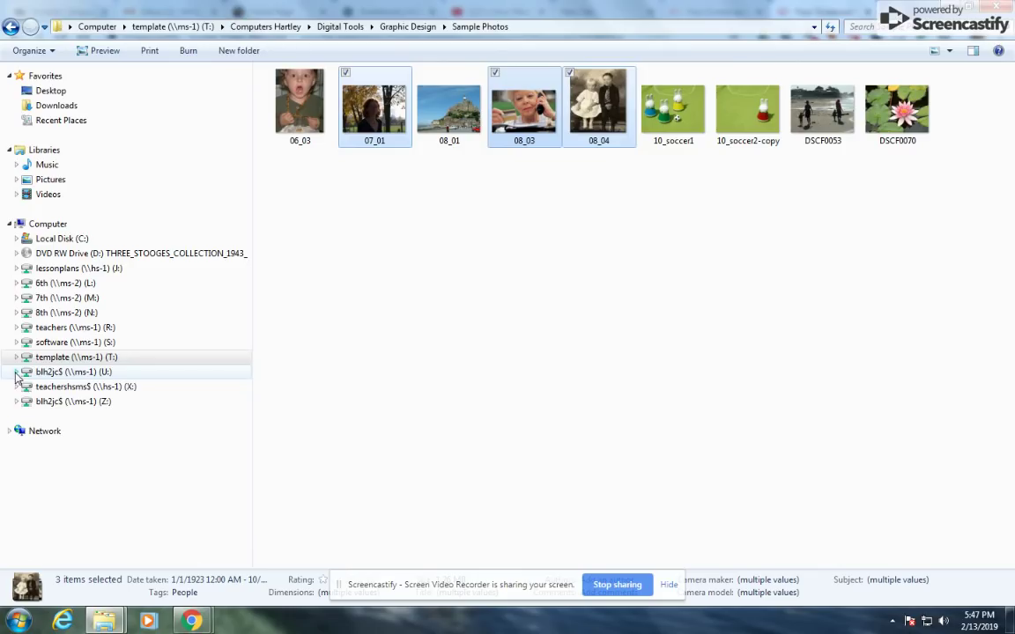
left_click(16, 372)
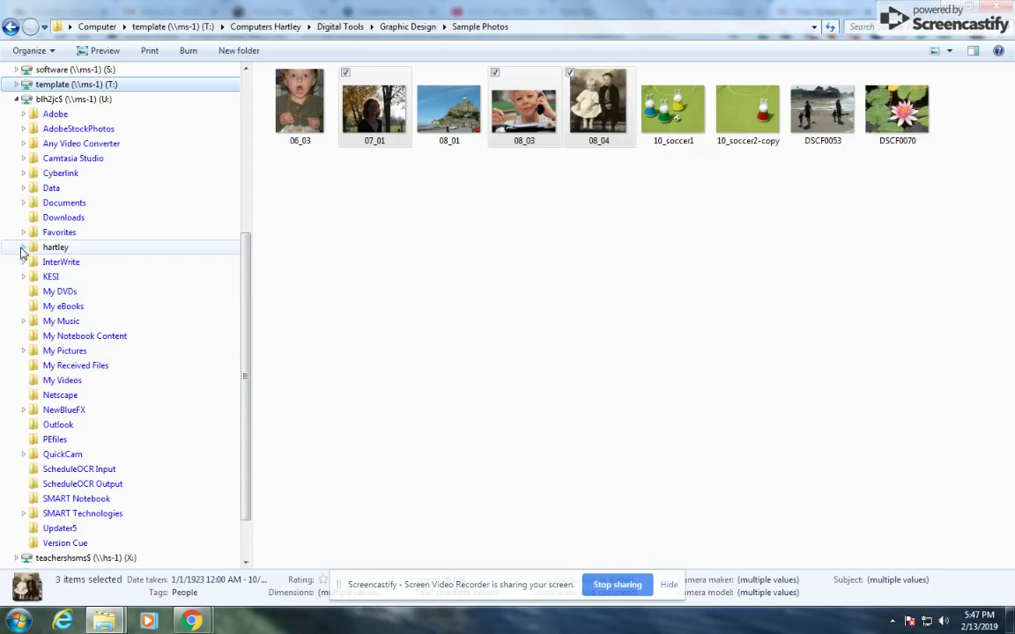
left_click(24, 249)
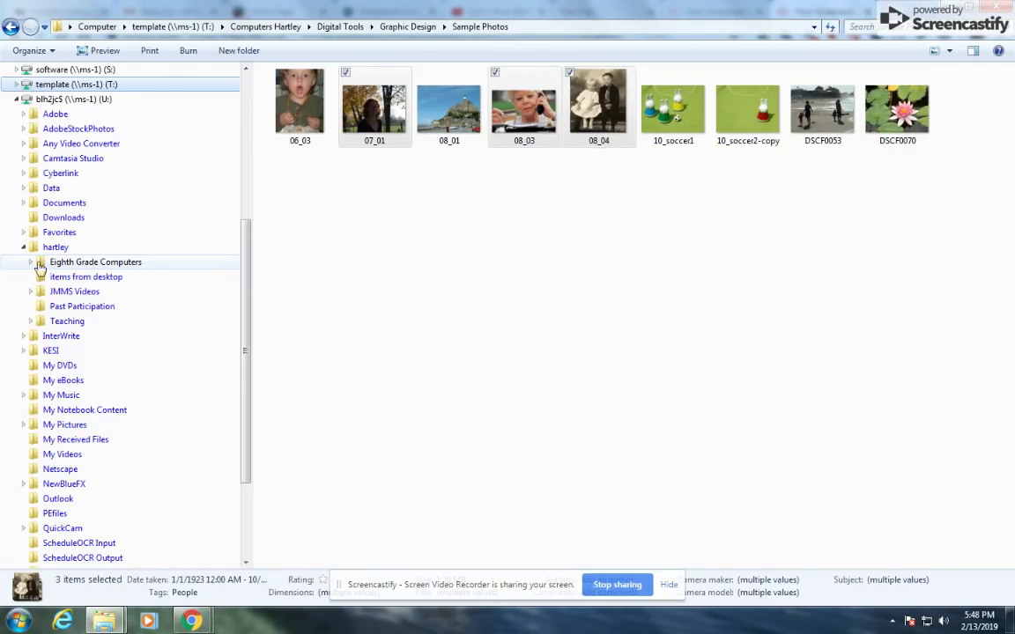
left_click(29, 262)
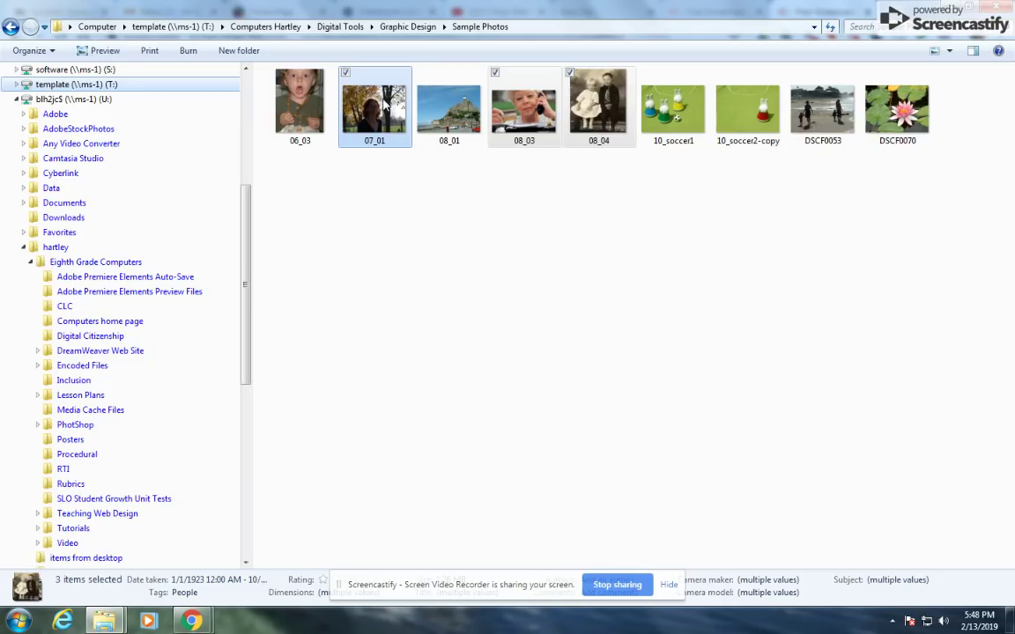
- Drag 07_01, 08_03 and 08_04 onto Eighth Grade Computers to copy them
left_click_drag(381, 106, 109, 268)
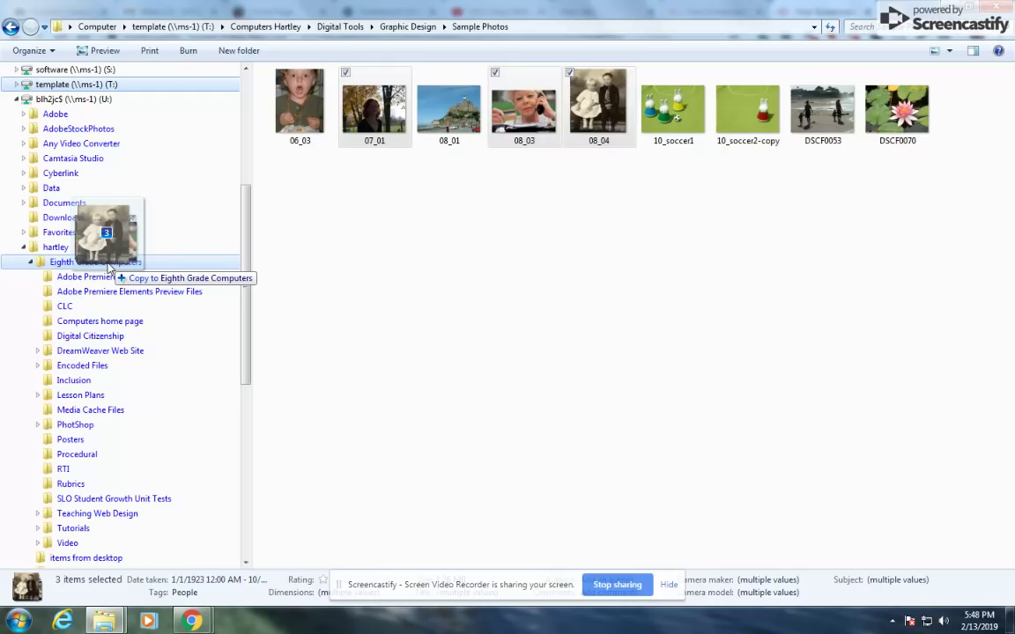
left_click_drag(109, 267, 109, 268)
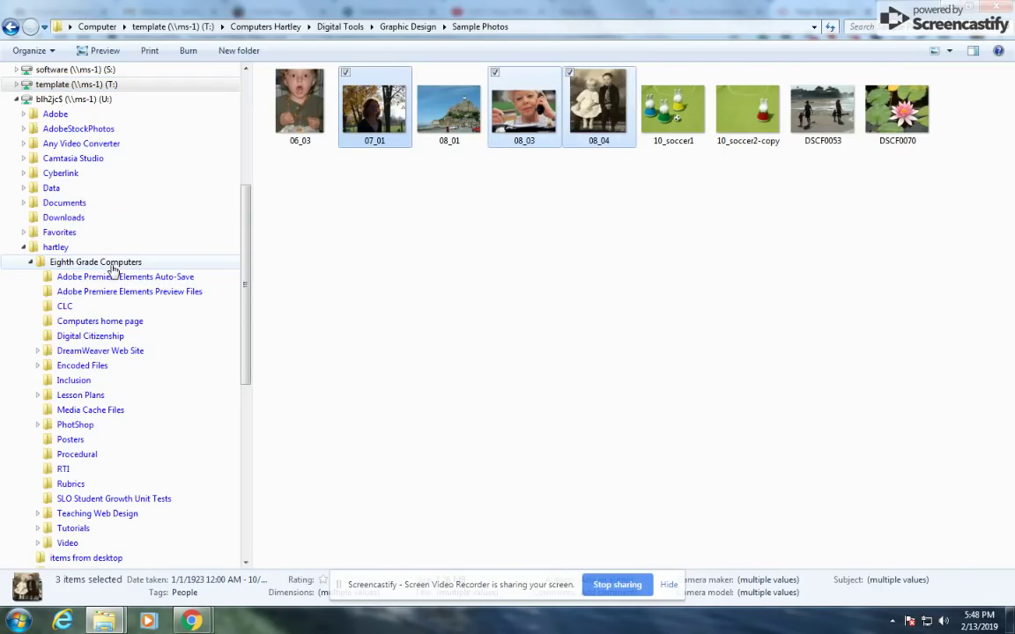
- Open Eighth Grade Computers to confirm the three copied photos among its 45 items
left_click(113, 263)
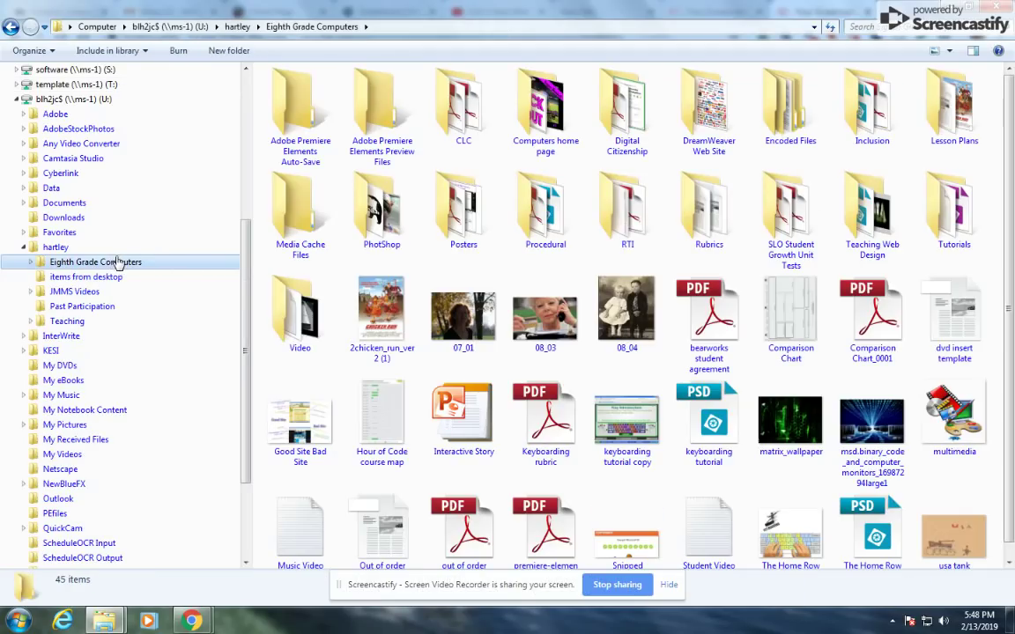